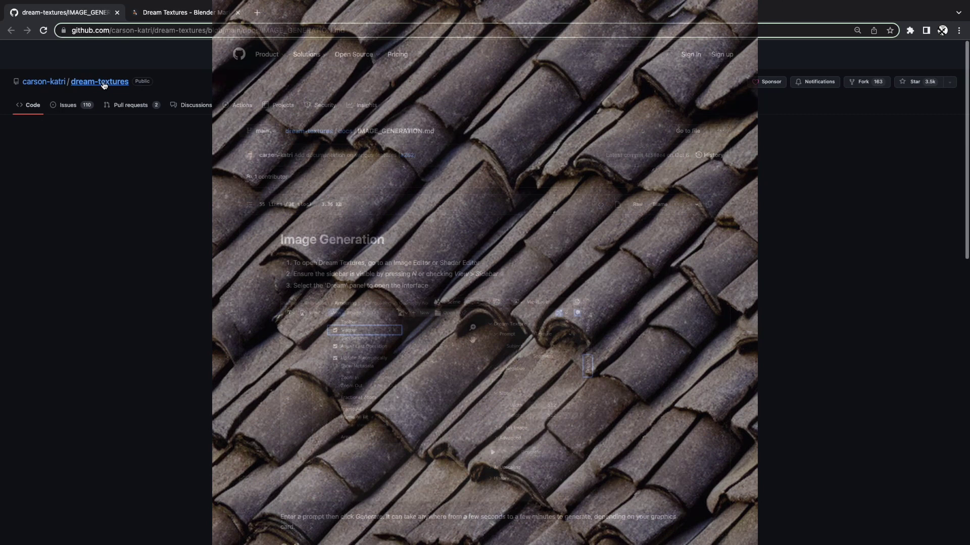
# From the dream-textures GitHub releases, download the v0.0.8 'Dream Textures for Apple Silicon' zip.
pyautogui.click(104, 82)
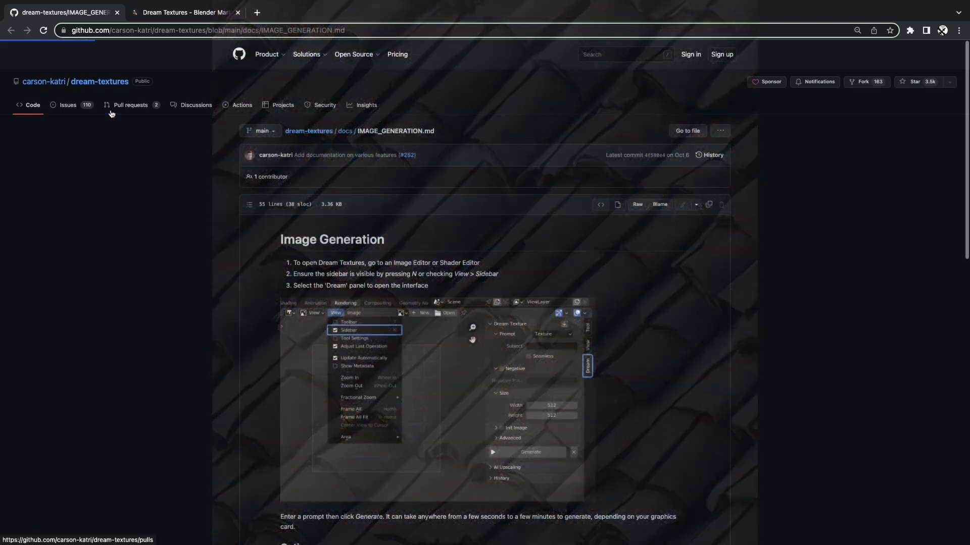
pyautogui.scroll(-20, 311, 185)
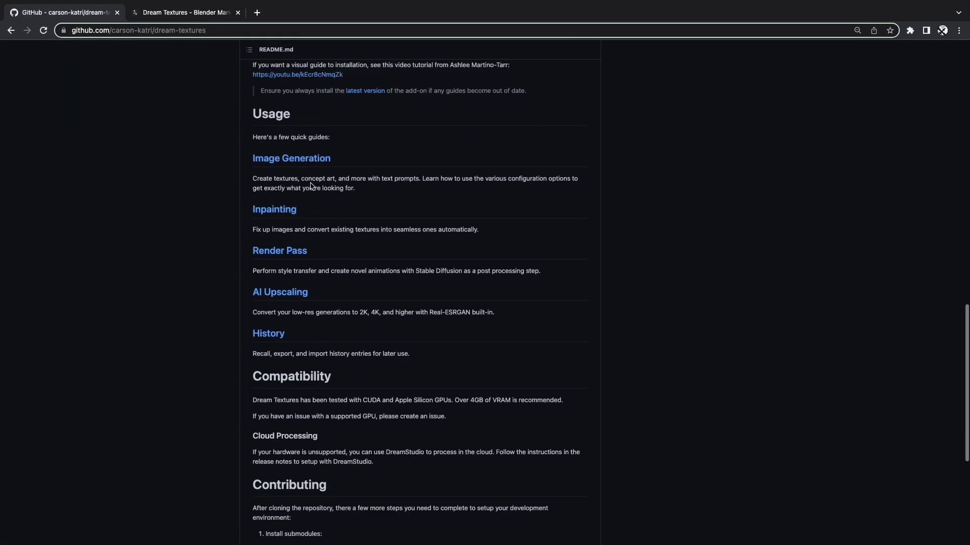
pyautogui.scroll(20, 311, 186)
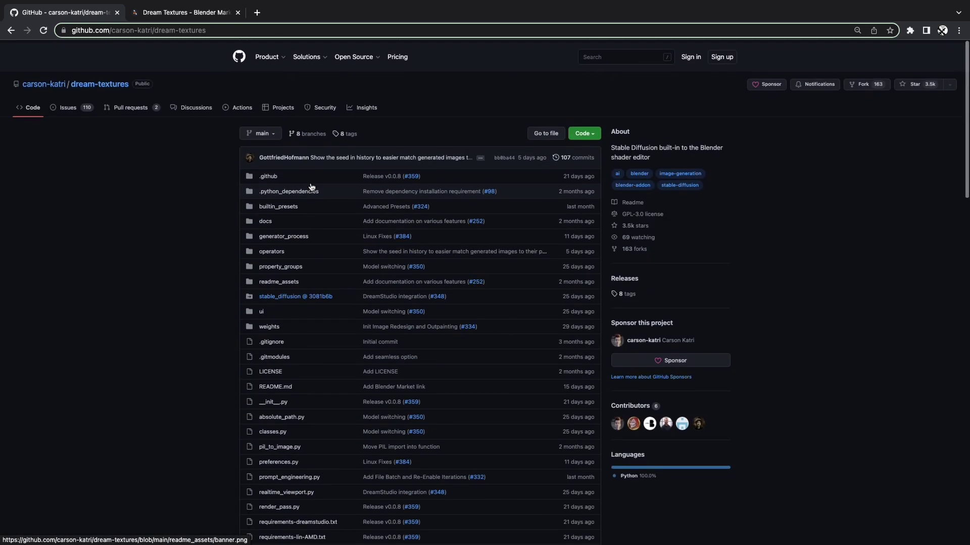
pyautogui.scroll(-15, 310, 186)
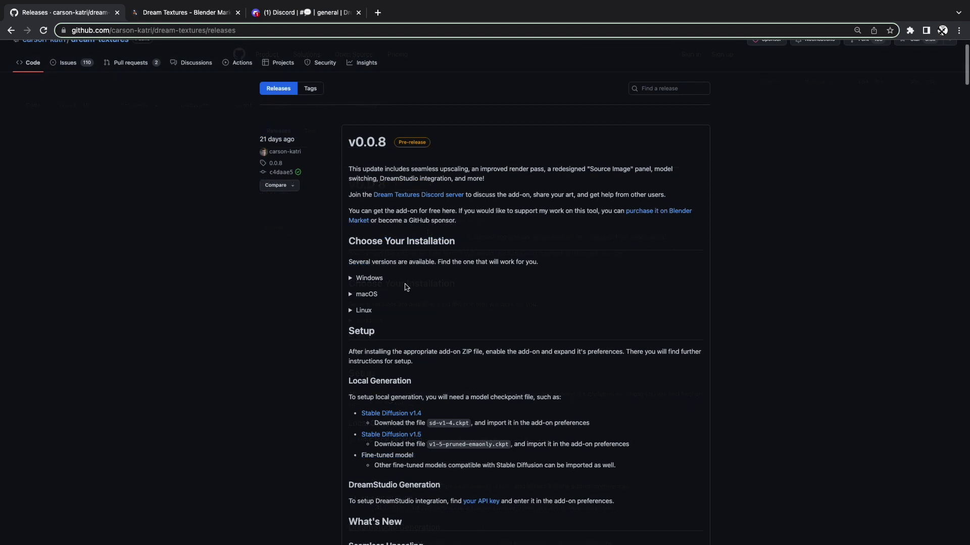
pyautogui.scroll(-3, 437, 288)
pyautogui.scroll(-1, 438, 289)
pyautogui.click(404, 206)
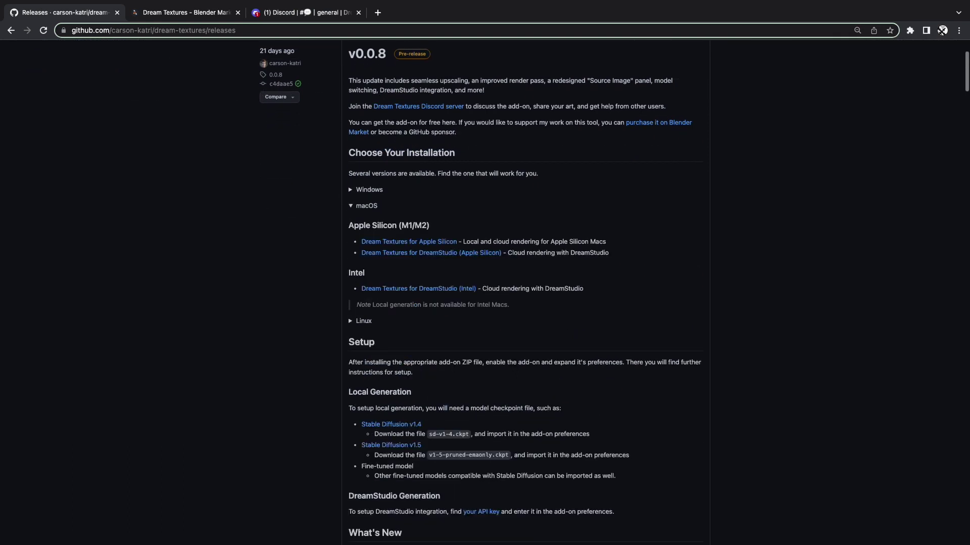
pyautogui.click(417, 246)
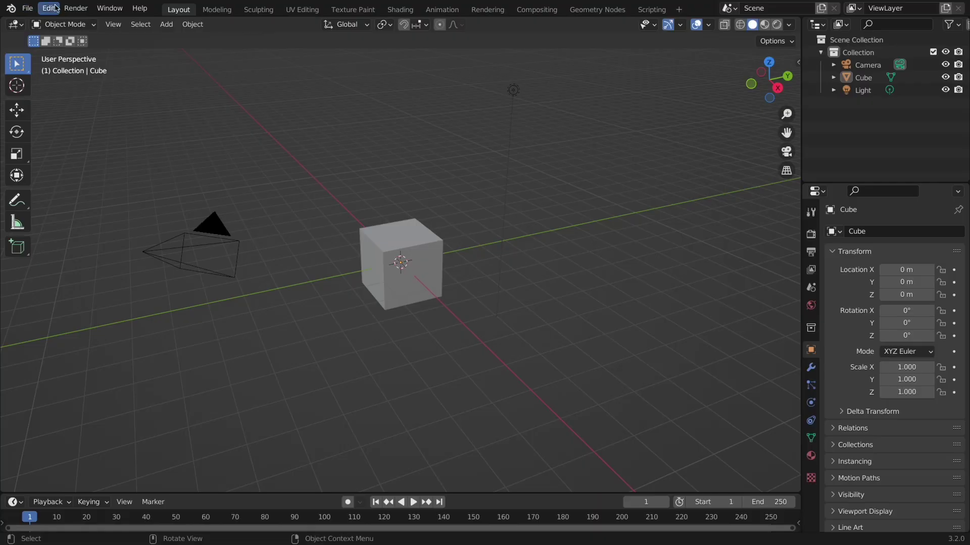
# Install the Dream Textures zip from Downloads through Add-ons preferences and enable Paint: Dream Textures.
pyautogui.click(49, 8)
pyautogui.click(100, 188)
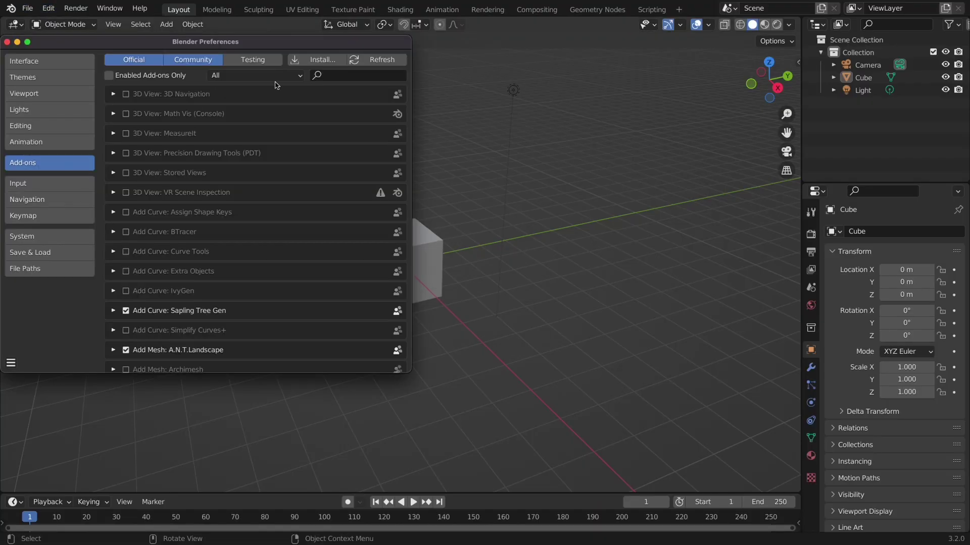
pyautogui.click(319, 59)
pyautogui.doubleClick(196, 227)
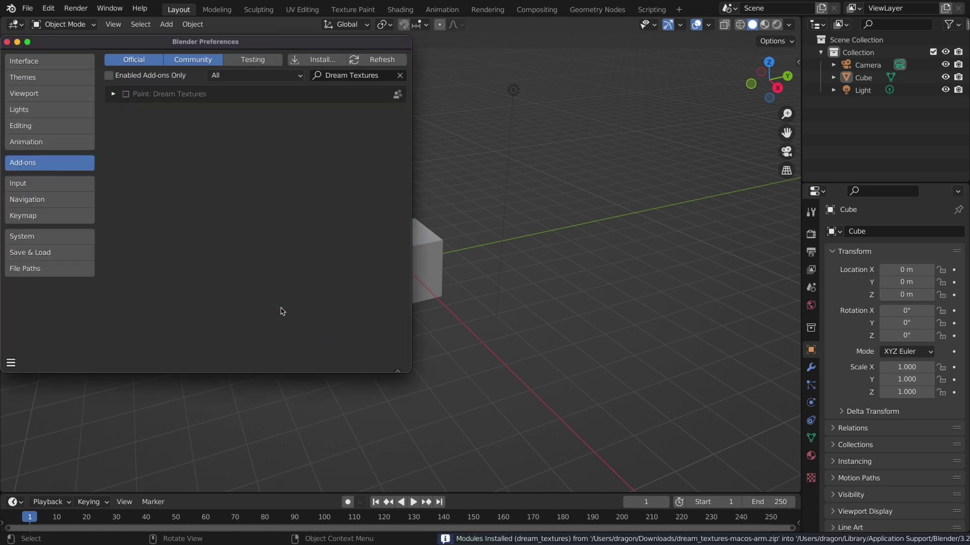
pyautogui.click(113, 93)
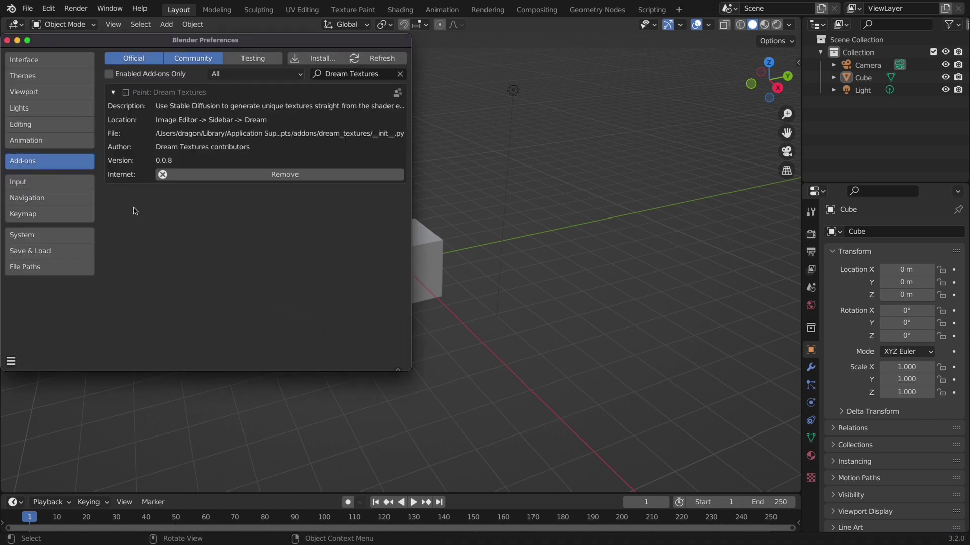
pyautogui.click(126, 93)
# Download the Stable Diffusion v1.4 weights from Hugging Face and start Import Model Weights.
pyautogui.scroll(-5, 131, 158)
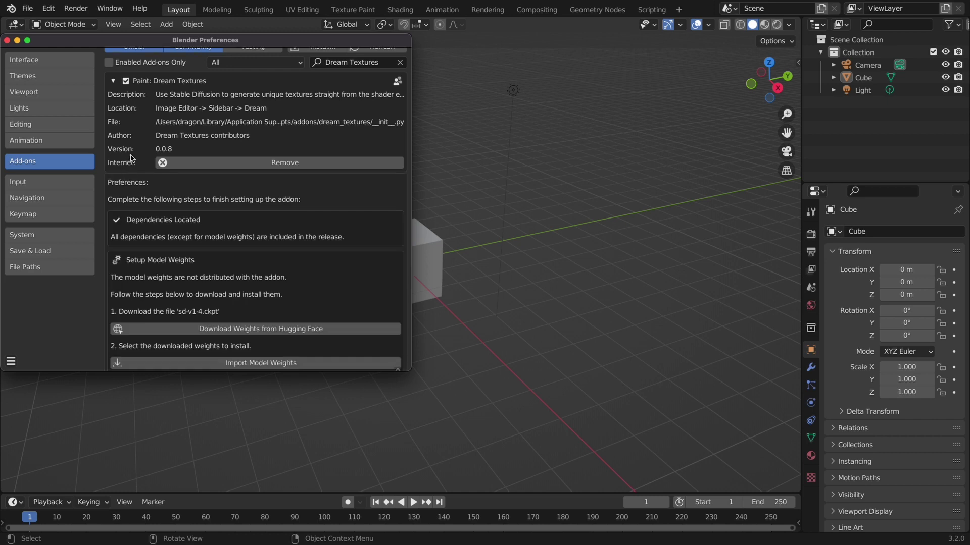
pyautogui.scroll(-2, 131, 158)
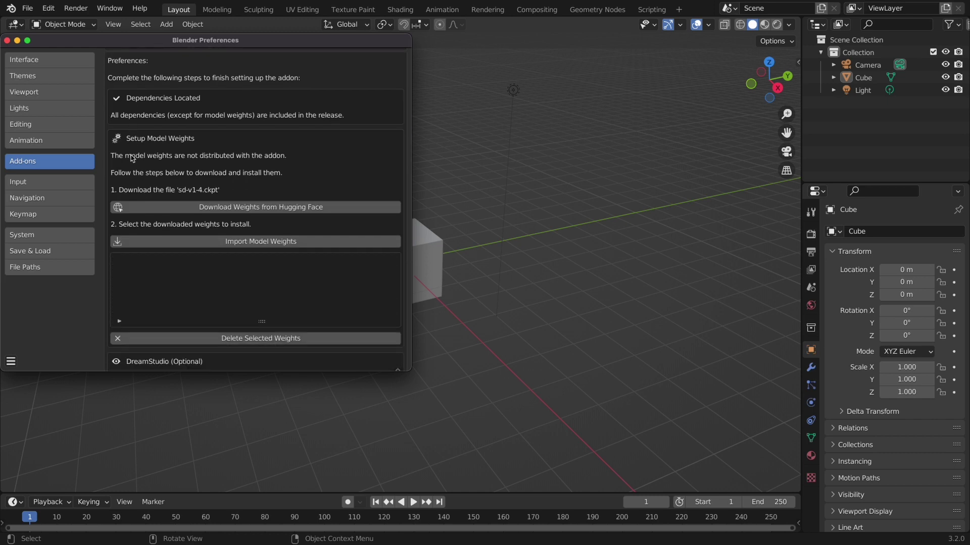
pyautogui.click(256, 197)
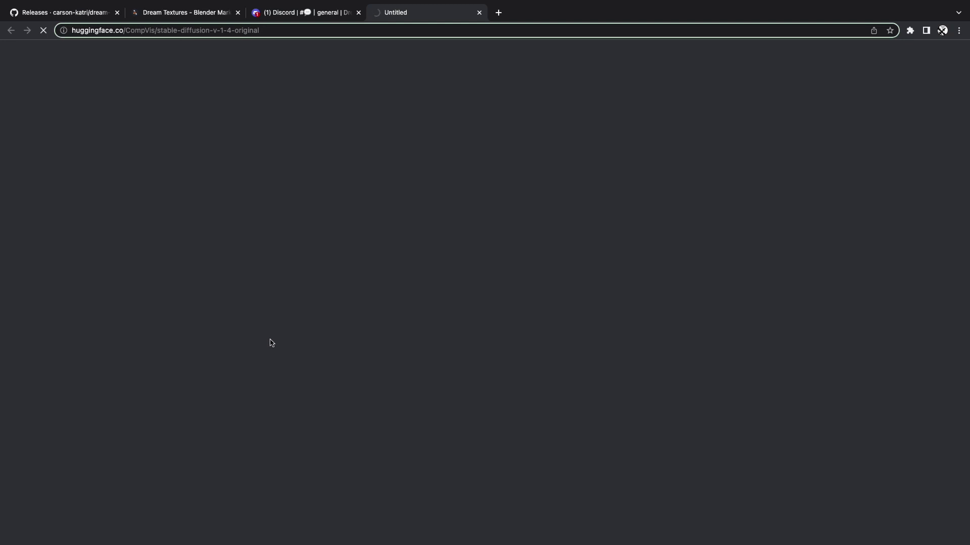
pyautogui.click(142, 219)
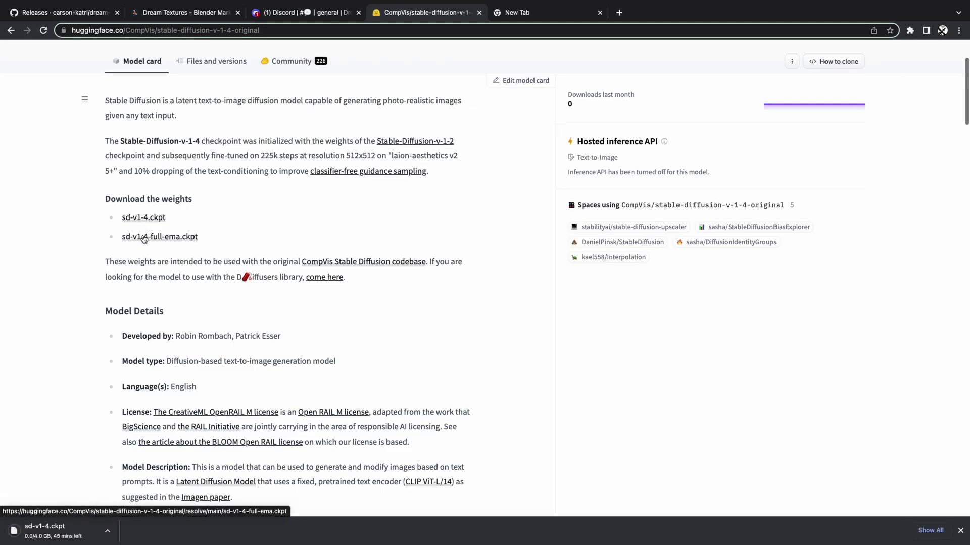
pyautogui.press('super+Tab')
pyautogui.click(233, 301)
# Import the sd-v1-4-full-ema.ckpt weights file from Downloads.
pyautogui.click(72, 286)
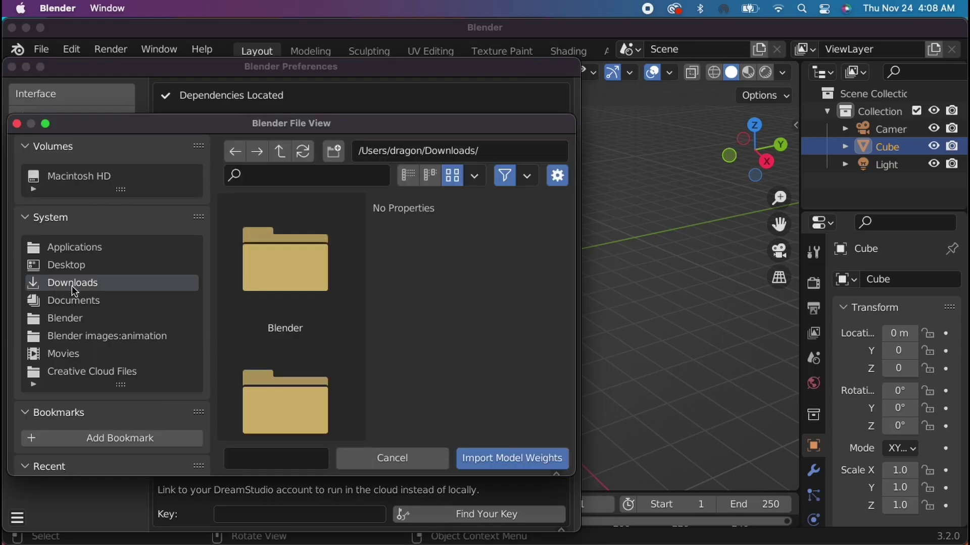
pyautogui.scroll(-3, 296, 300)
pyautogui.click(262, 326)
pyautogui.doubleClick(280, 309)
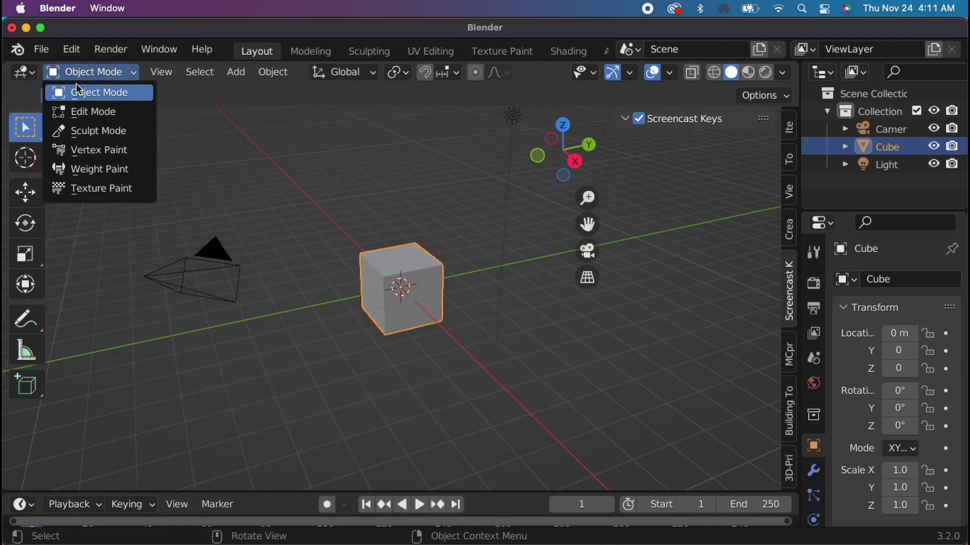
# Switch the 3D viewport to an Image Editor and bring up the Dream sidebar panel.
pyautogui.click(21, 68)
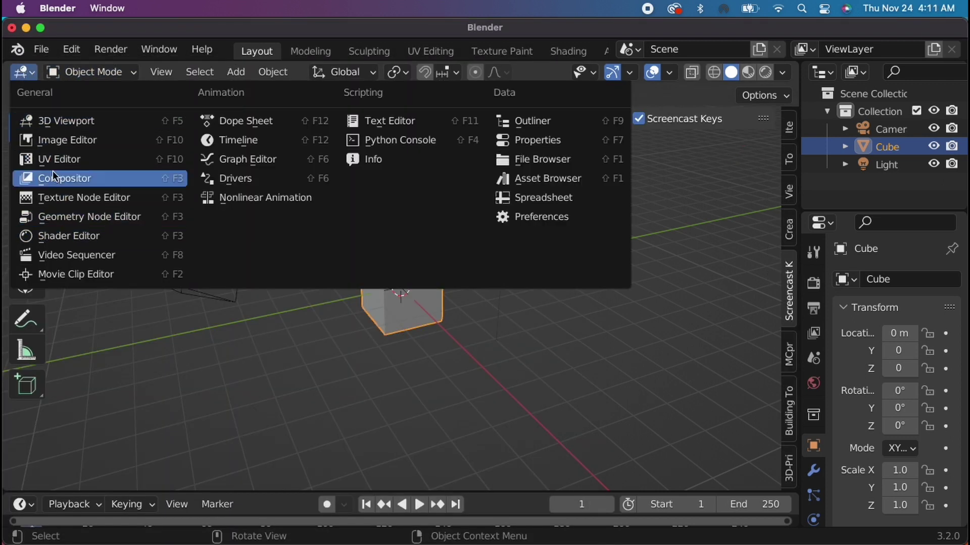
pyautogui.click(52, 148)
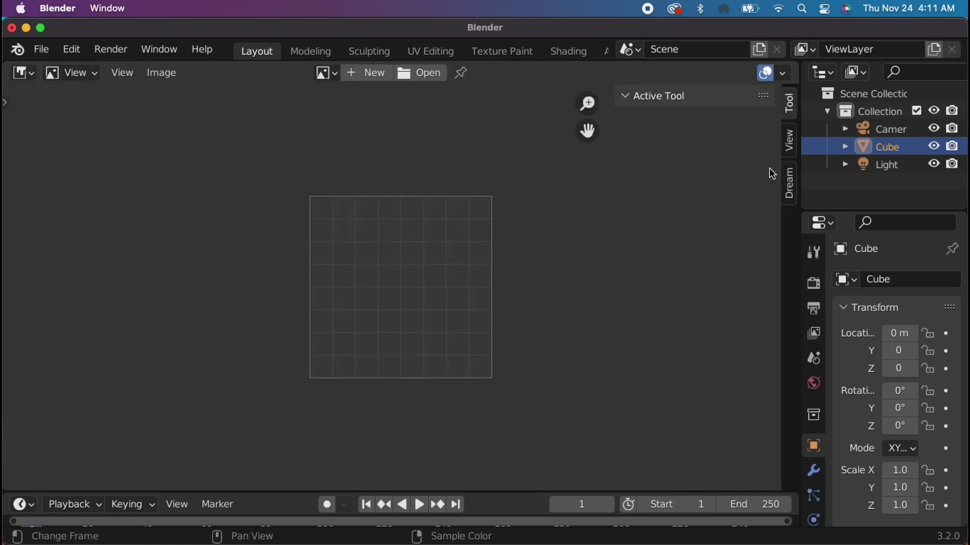
pyautogui.click(790, 182)
pyautogui.scroll(-1, 694, 158)
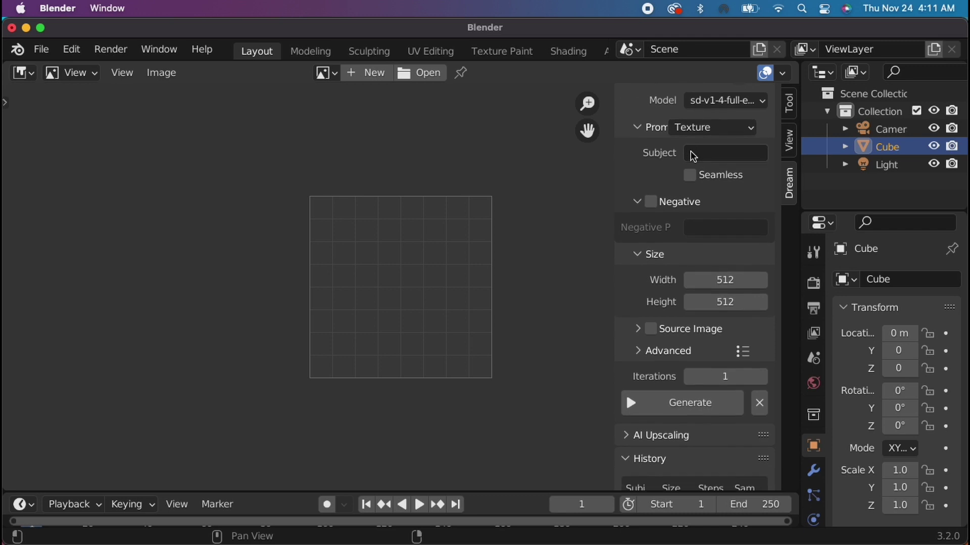
pyautogui.scroll(1, 694, 158)
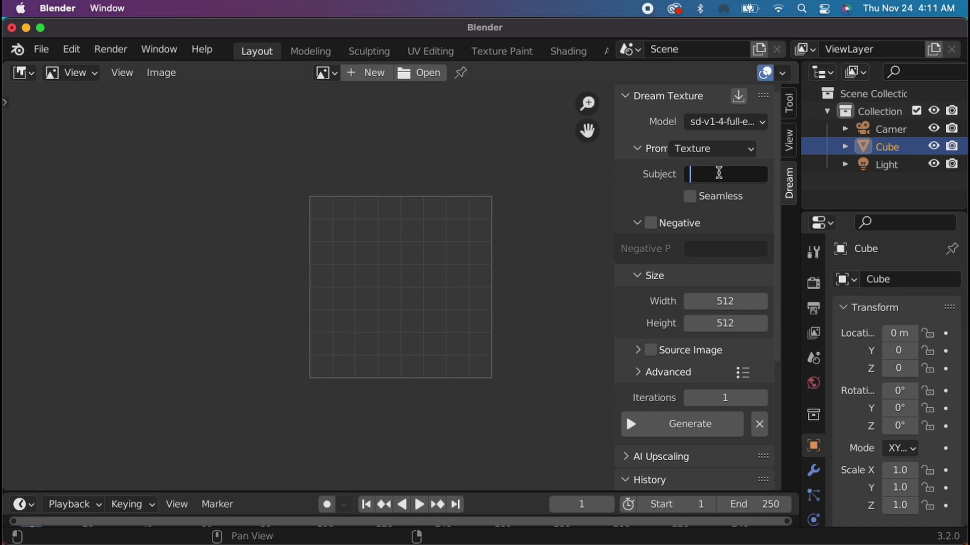
# Generate a seamless texture with the subject 'golden berries'.
pyautogui.click(690, 197)
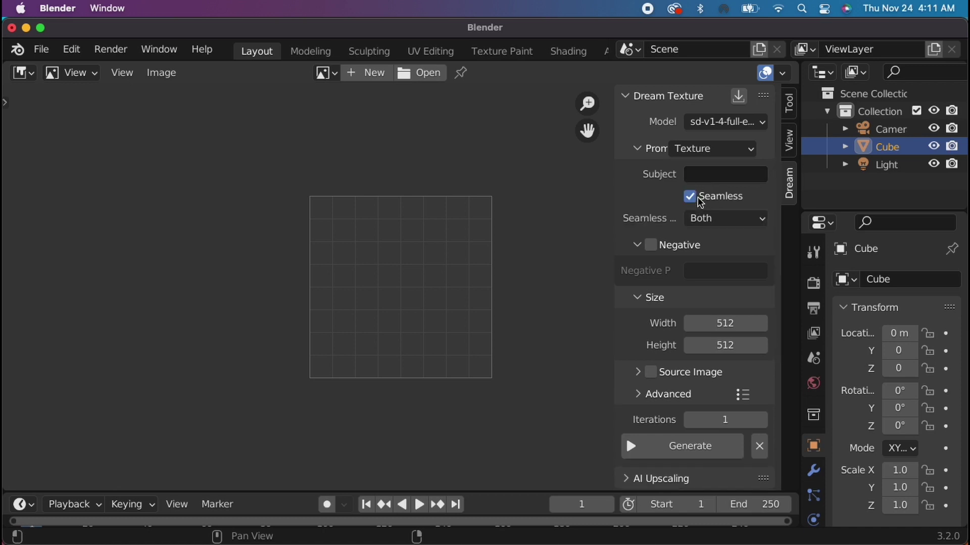
pyautogui.click(712, 170)
pyautogui.write('golden be')
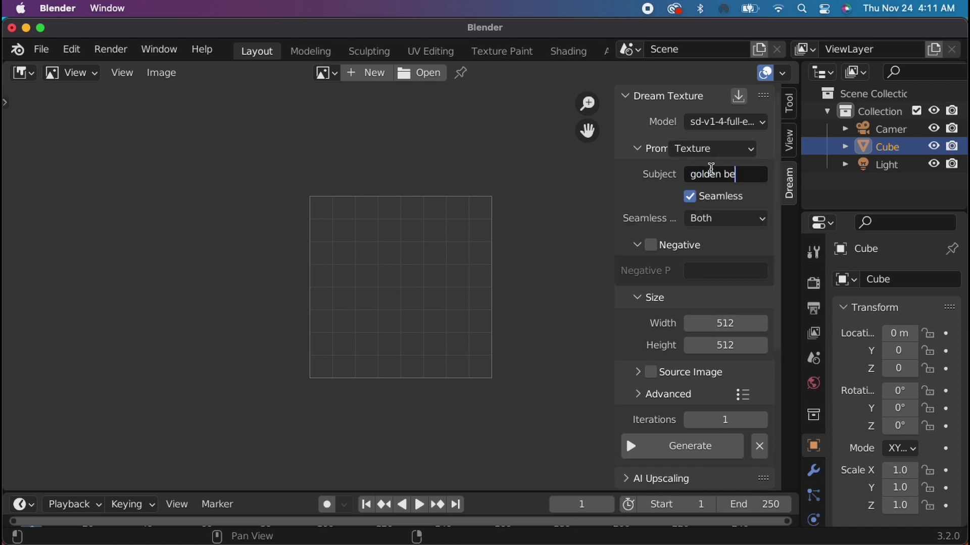
pyautogui.write('rries')
pyautogui.press('Return')
pyautogui.scroll(-10, 657, 182)
pyautogui.click(626, 273)
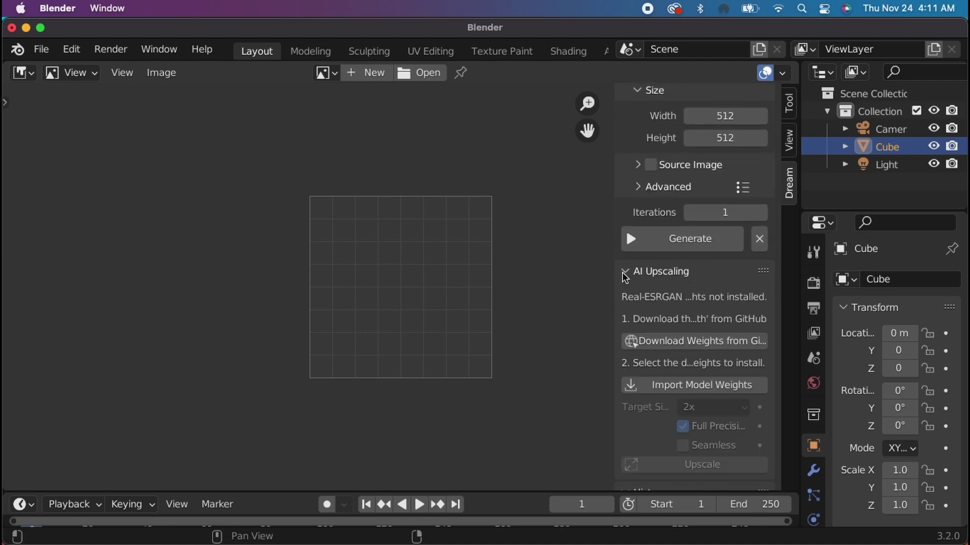
pyautogui.click(625, 273)
pyautogui.click(679, 239)
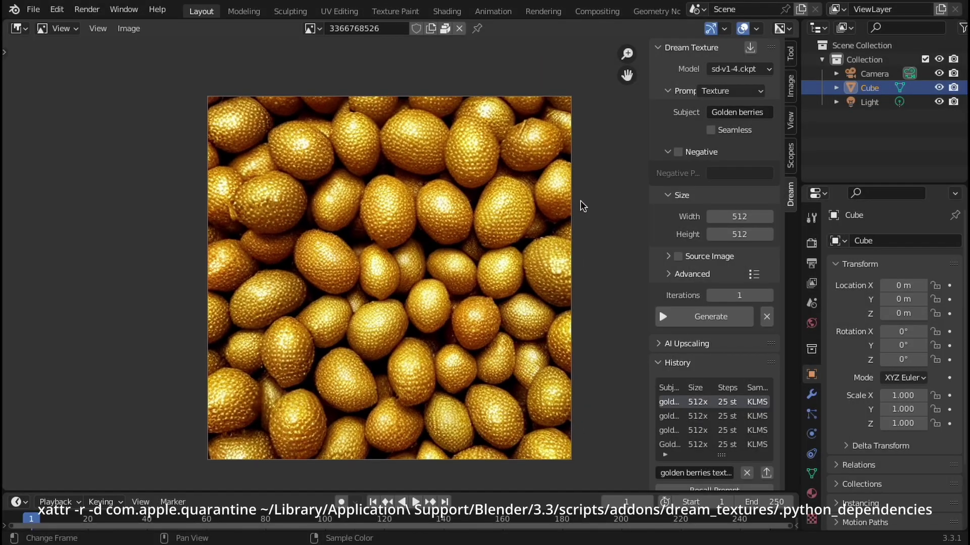
pyautogui.hscroll(-3, 492, 222)
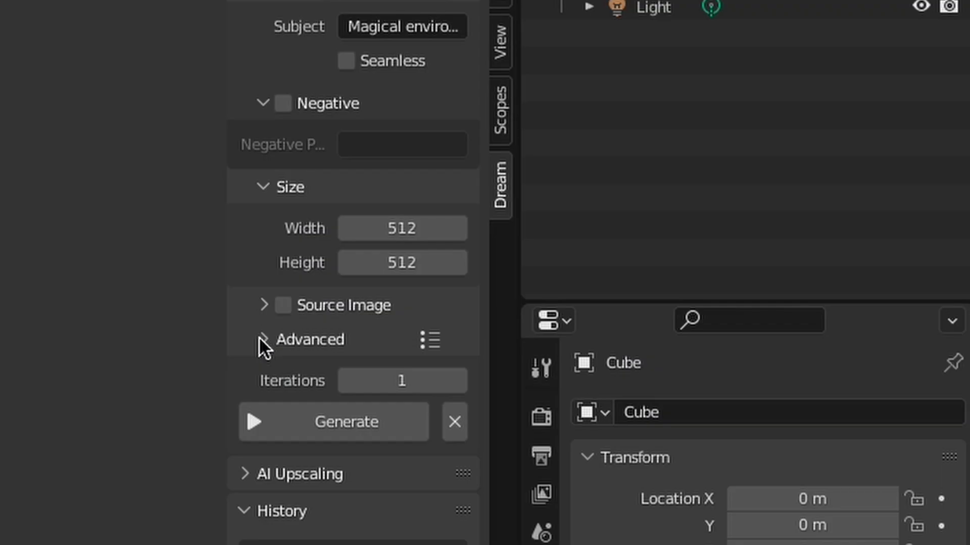
pyautogui.click(263, 340)
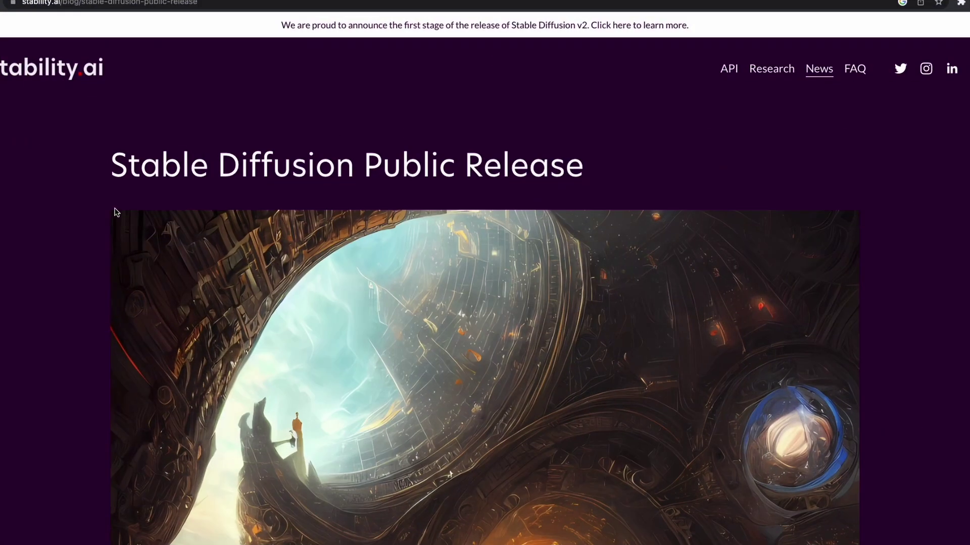
# Read through Stability AI's Stable Diffusion release post, then orbit the empty Blender scene.
pyautogui.scroll(-10, 117, 212)
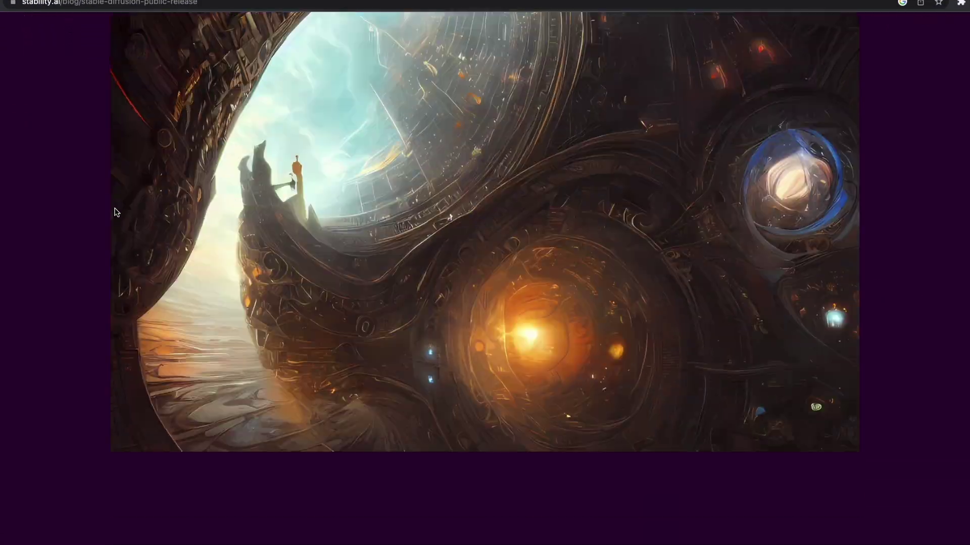
pyautogui.scroll(-10, 117, 212)
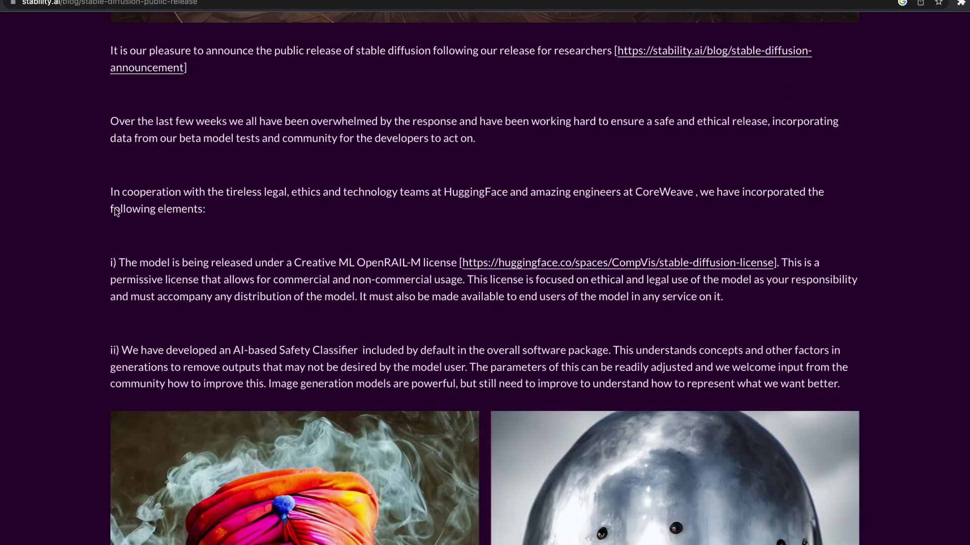
pyautogui.scroll(-15, 114, 209)
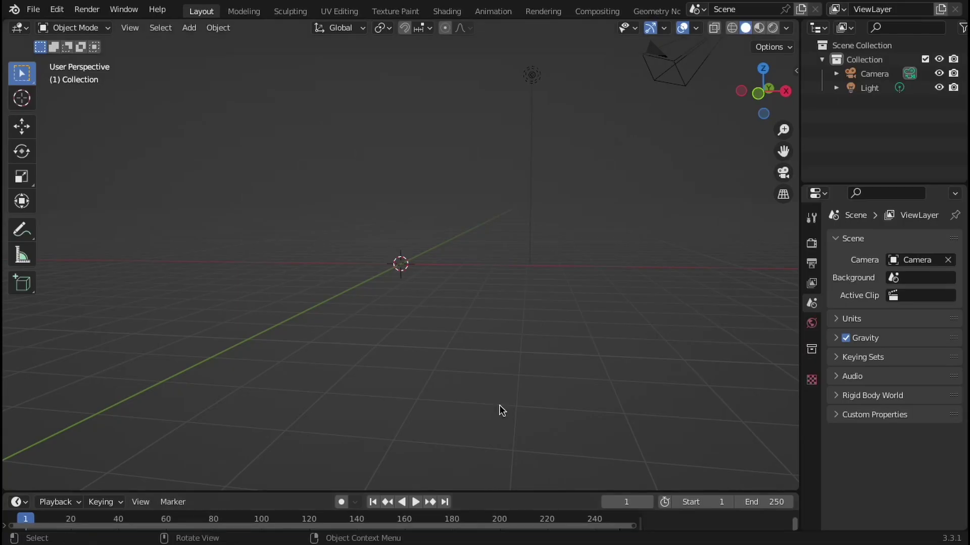
pyautogui.moveTo(499, 405); pyautogui.dragTo(444, 273, button='middle')
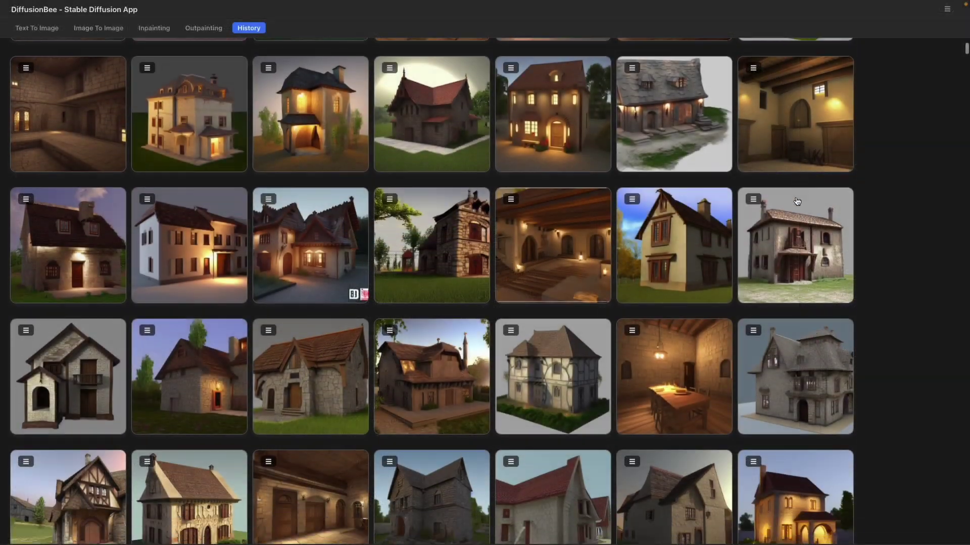
pyautogui.scroll(-7, 796, 201)
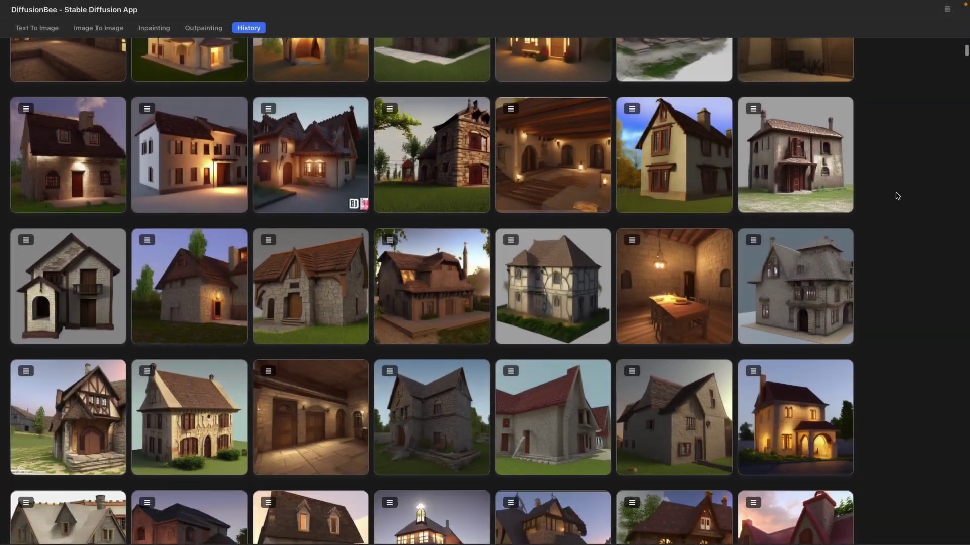
pyautogui.scroll(-6, 909, 192)
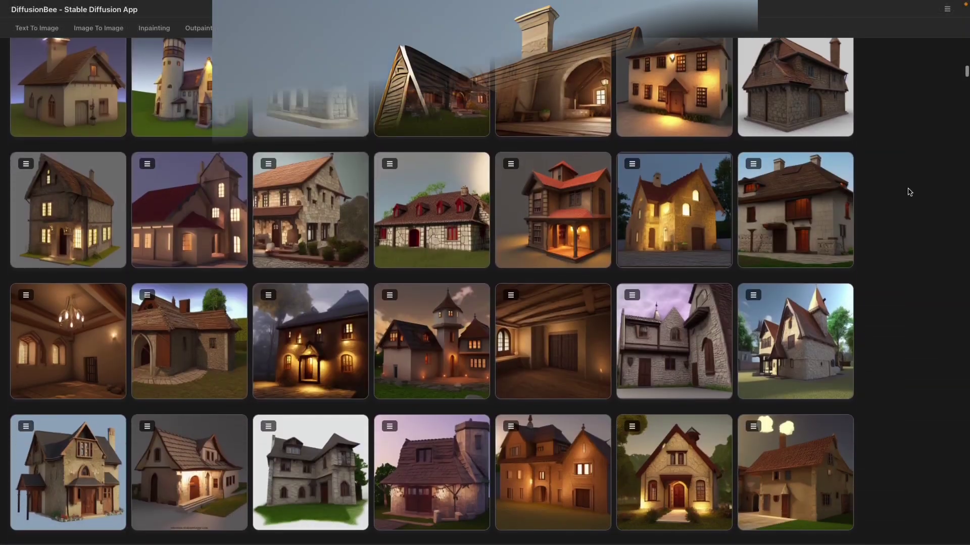
pyautogui.scroll(-6, 909, 192)
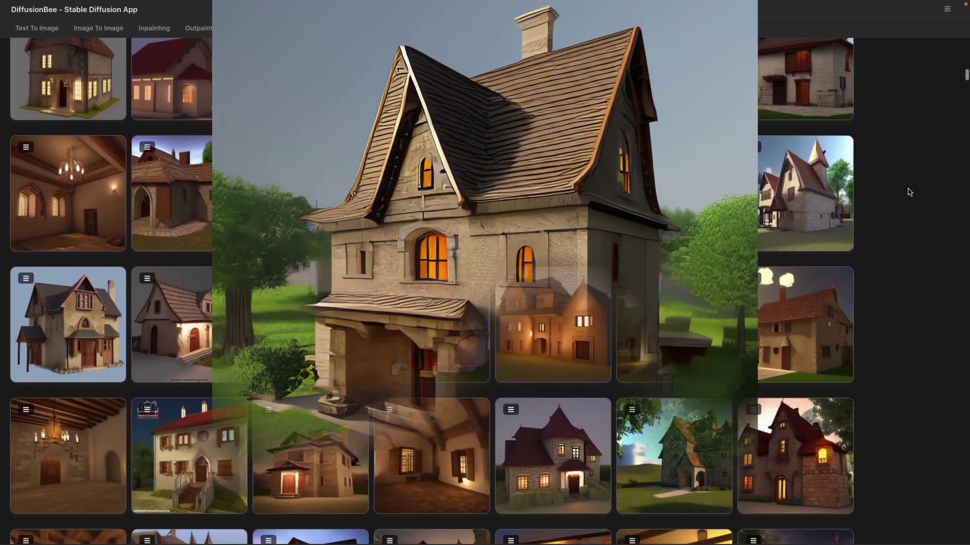
pyautogui.scroll(-4, 909, 192)
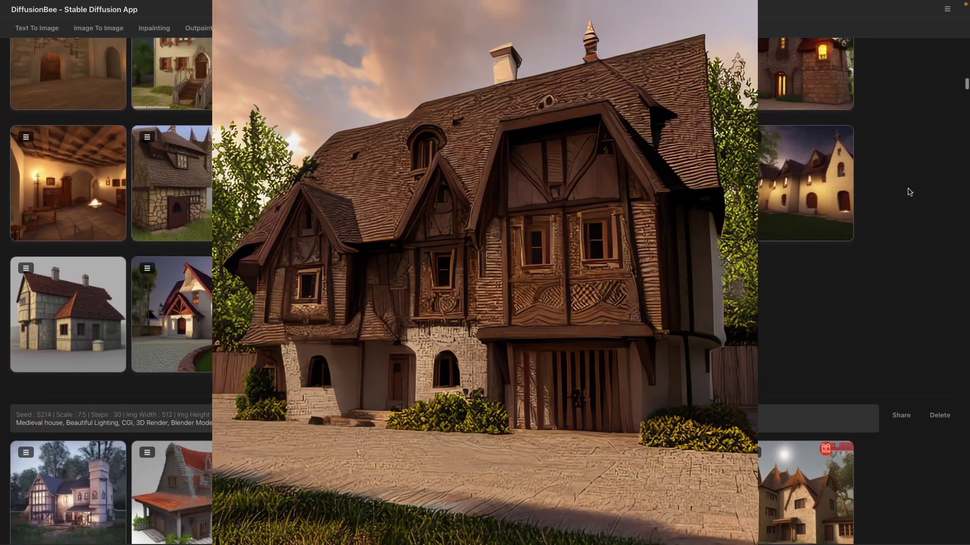
pyautogui.scroll(-5, 909, 192)
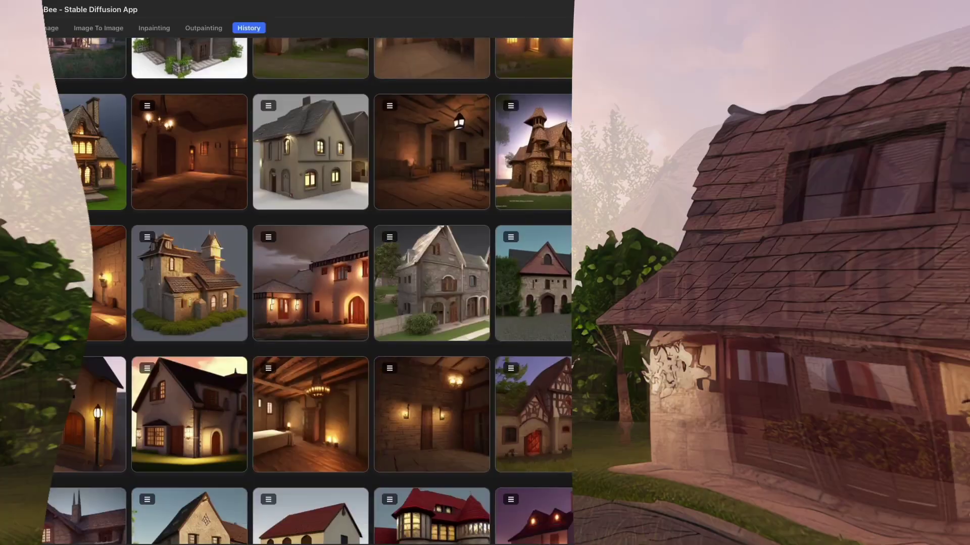
pyautogui.scroll(-5, 909, 192)
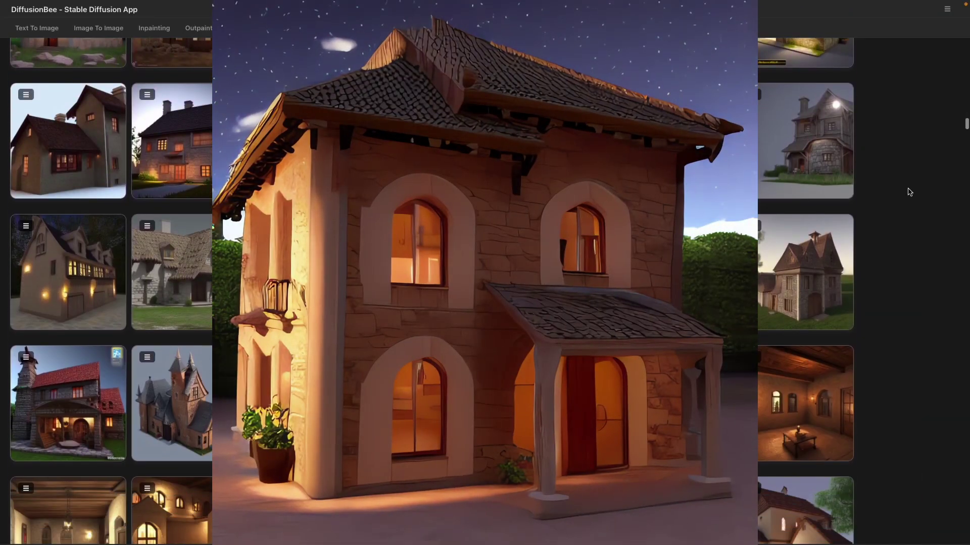
pyautogui.scroll(-7, 909, 192)
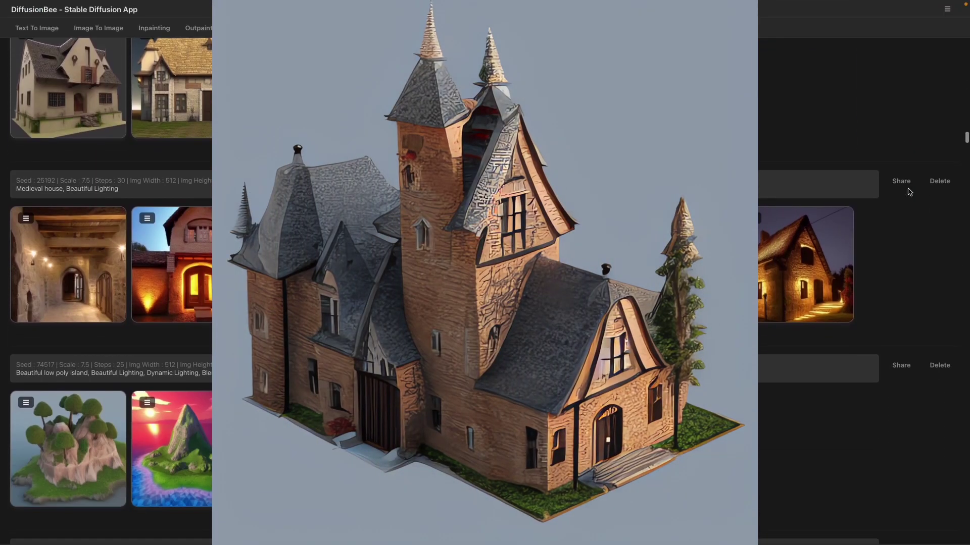
pyautogui.scroll(-2, 909, 192)
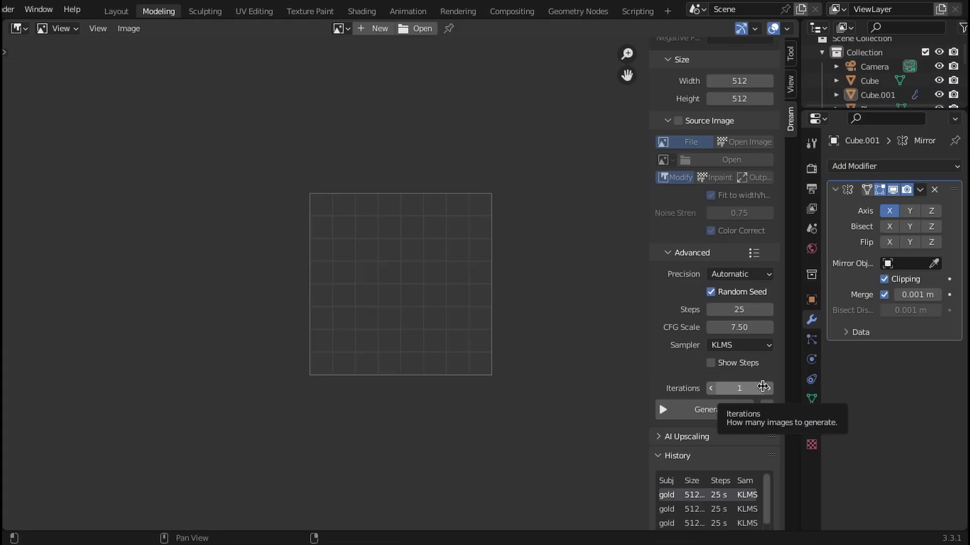
# Raise Iterations to 8 and generate a batch of seamless medieval roof tile textures.
pyautogui.click(768, 388)
pyautogui.click(768, 389)
pyautogui.click(768, 388)
pyautogui.click(768, 388)
pyautogui.click(768, 388)
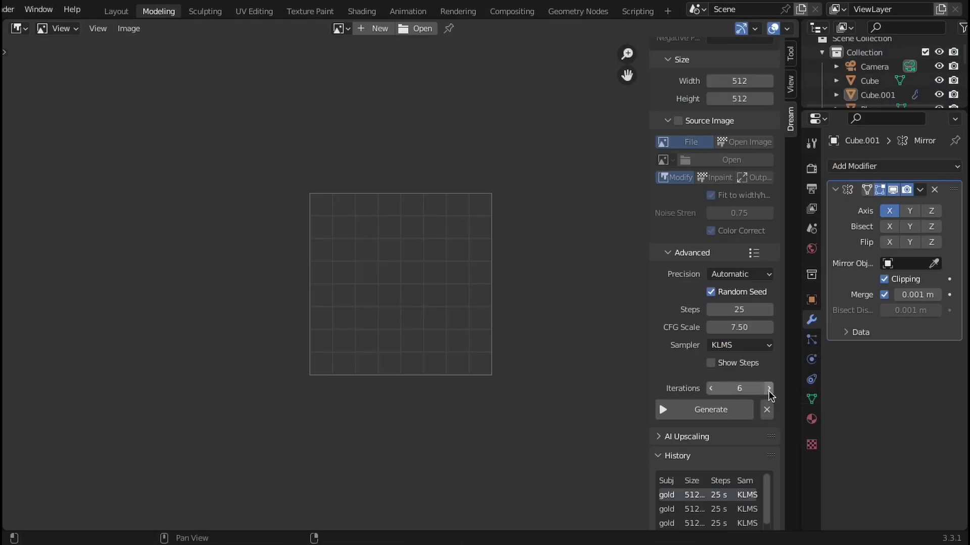
pyautogui.click(768, 388)
pyautogui.click(768, 389)
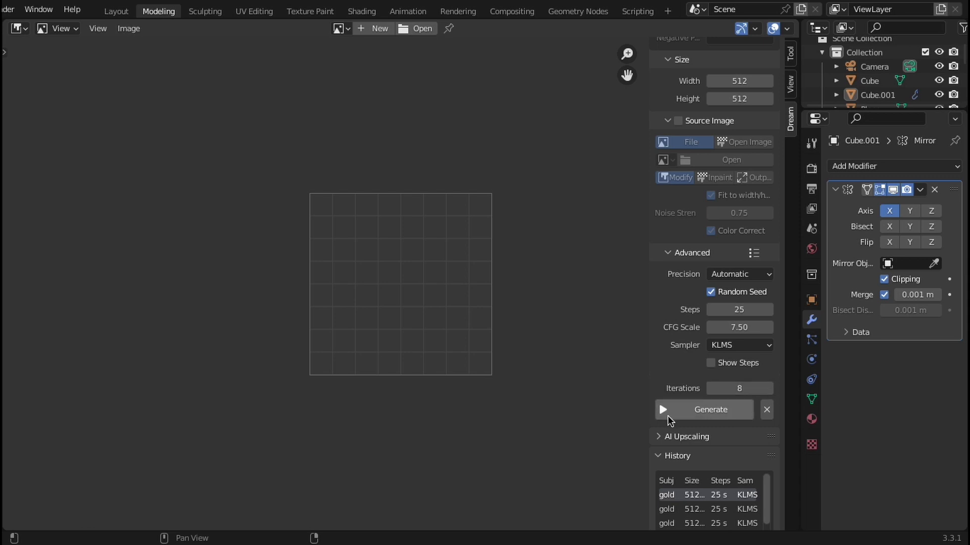
pyautogui.click(660, 437)
pyautogui.scroll(-3, 658, 401)
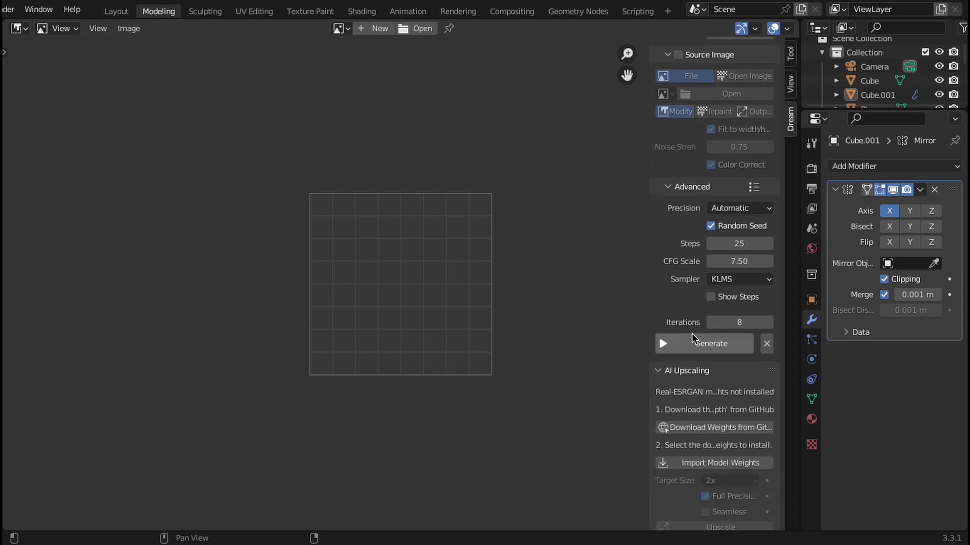
pyautogui.click(693, 339)
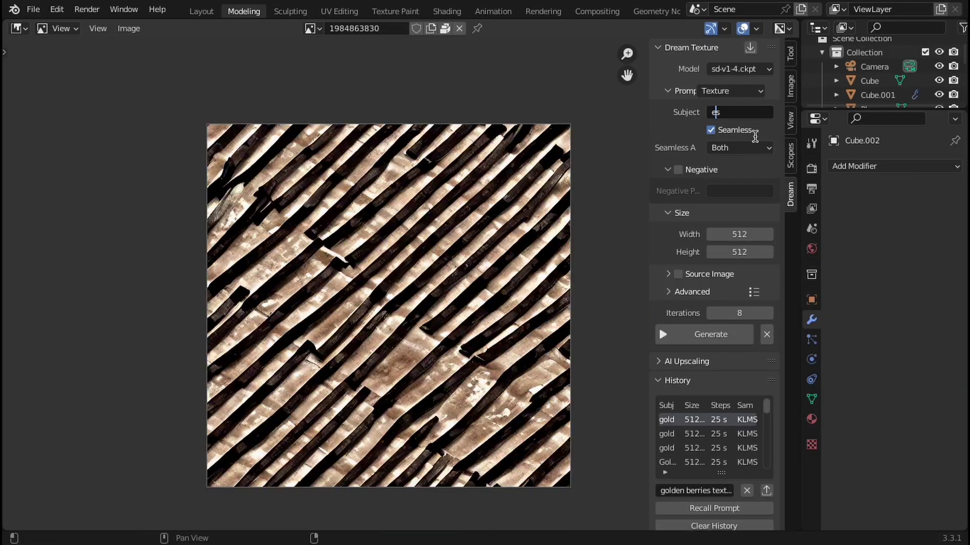
pyautogui.click(659, 325)
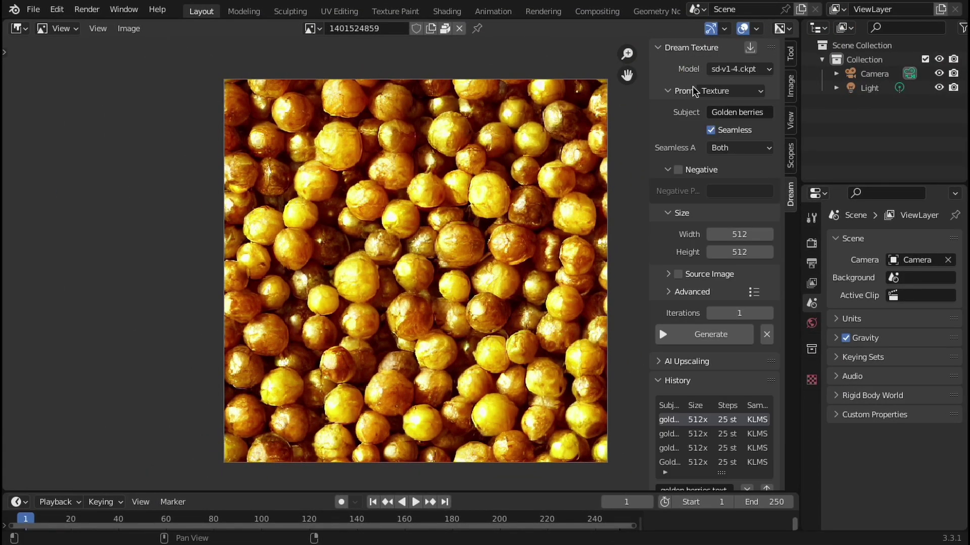
pyautogui.click(716, 92)
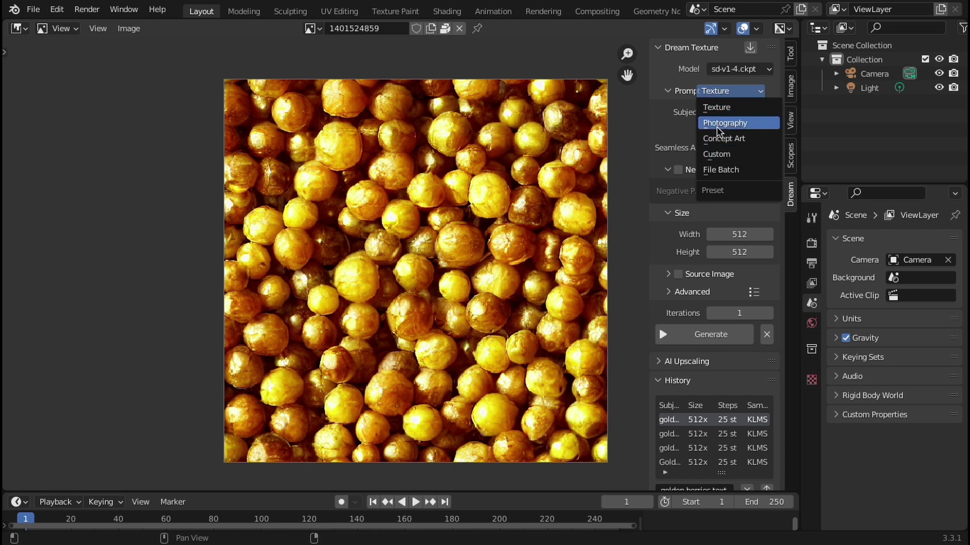
pyautogui.click(667, 91)
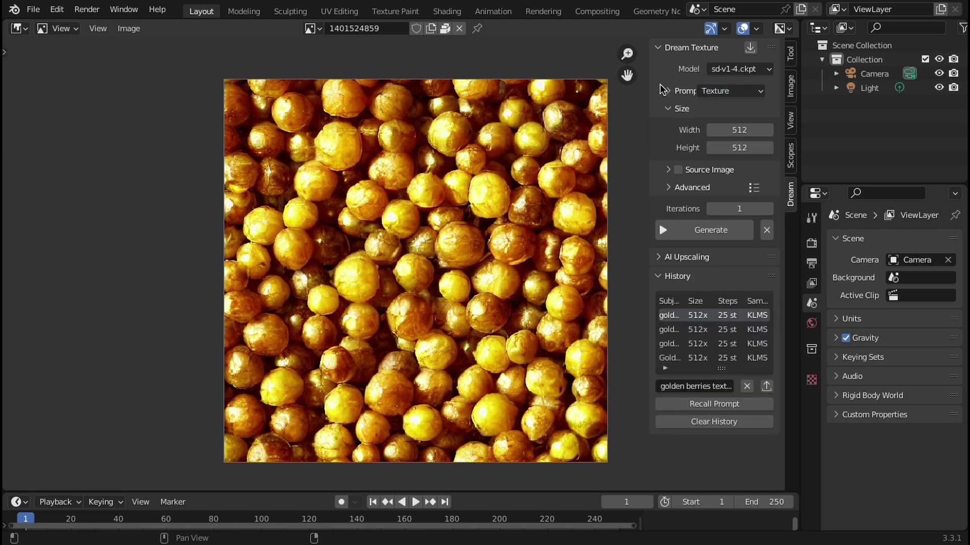
pyautogui.click(668, 91)
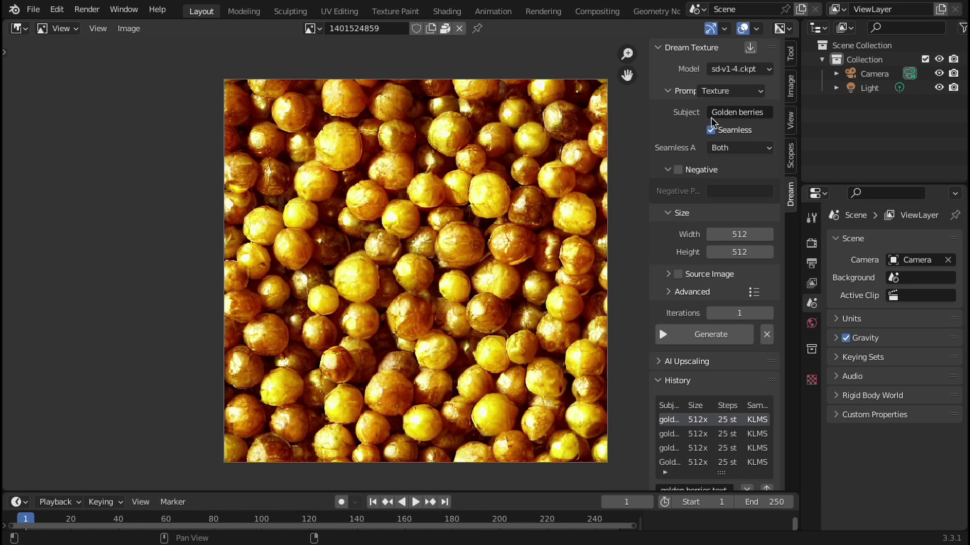